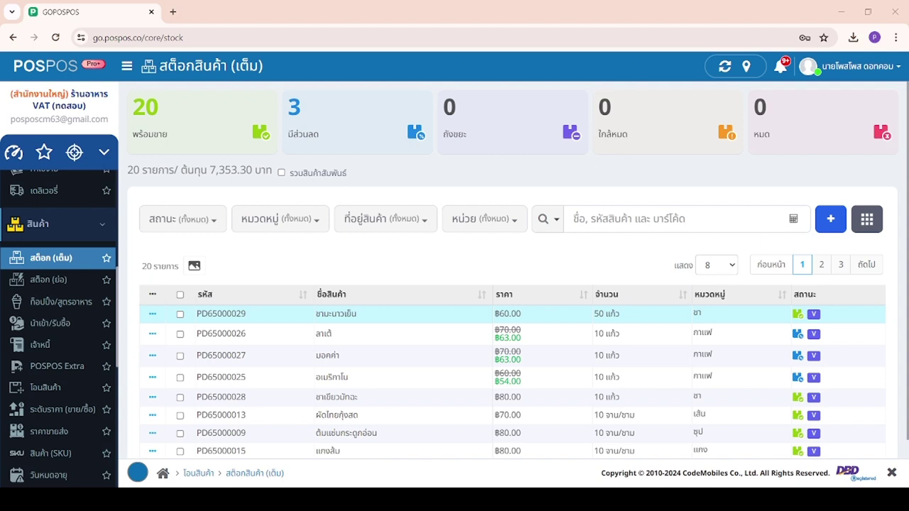
View the code and details of ชามะนาวเย็น in the full stock list, and close its details.
left_click_drag(274, 314, 196, 316)
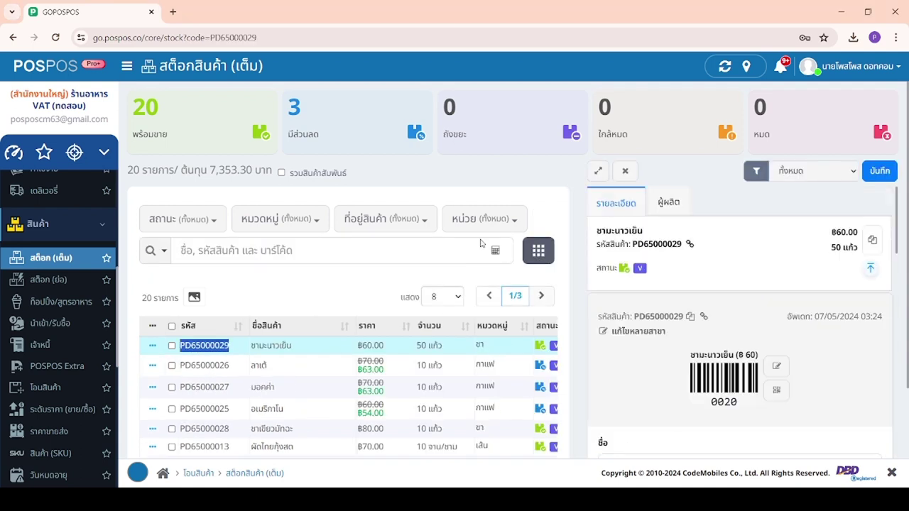
left_click(625, 170)
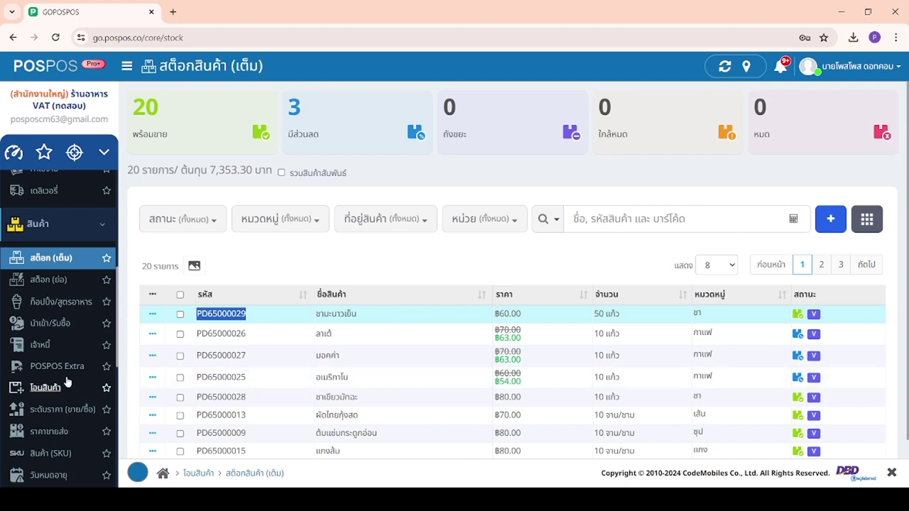
Create a new incoming stock transfer (โอนเข้า) with ร้านอาหาร Non-VAT (ทดสอบ) as the source branch.
scroll(61, 373, "down", 3)
scroll(63, 355, "up", 2)
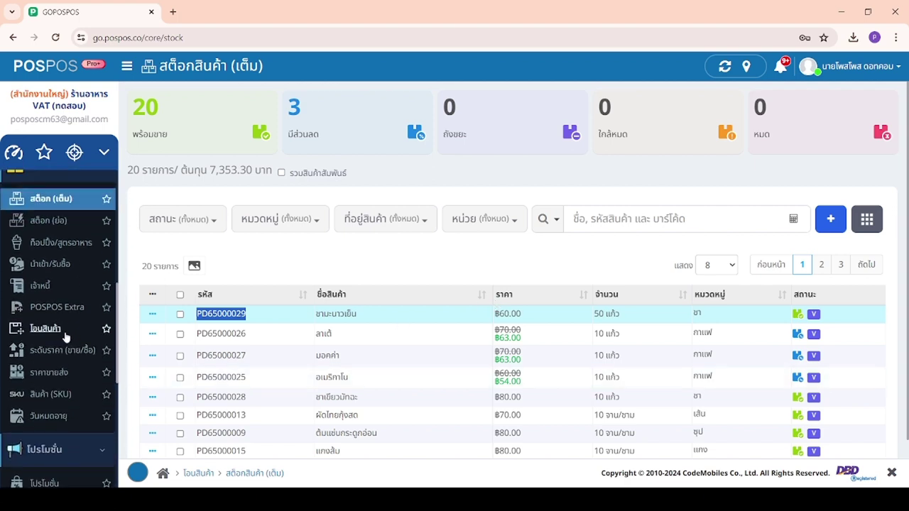
left_click(65, 334)
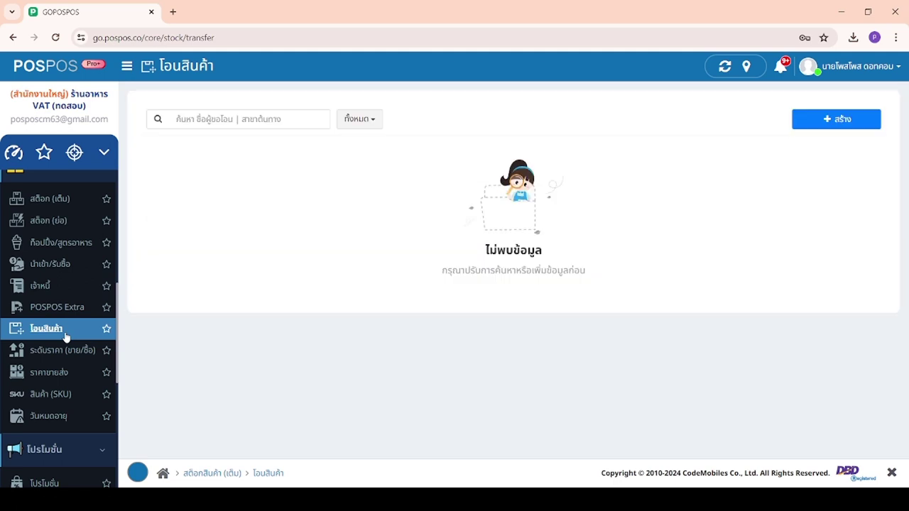
left_click(849, 122)
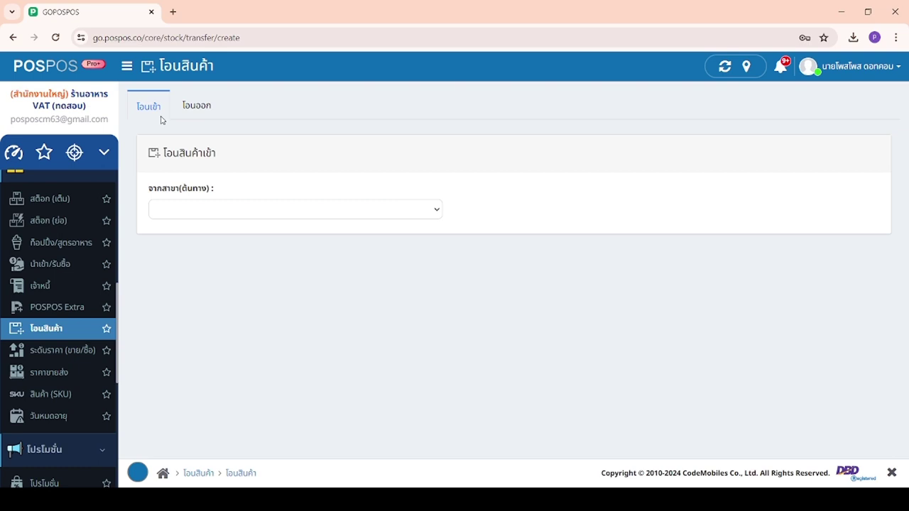
left_click(205, 117)
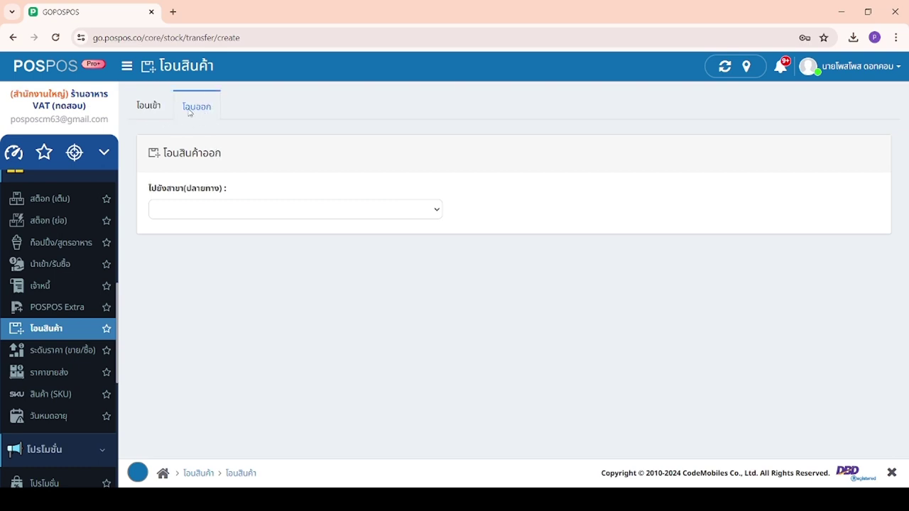
left_click(149, 103)
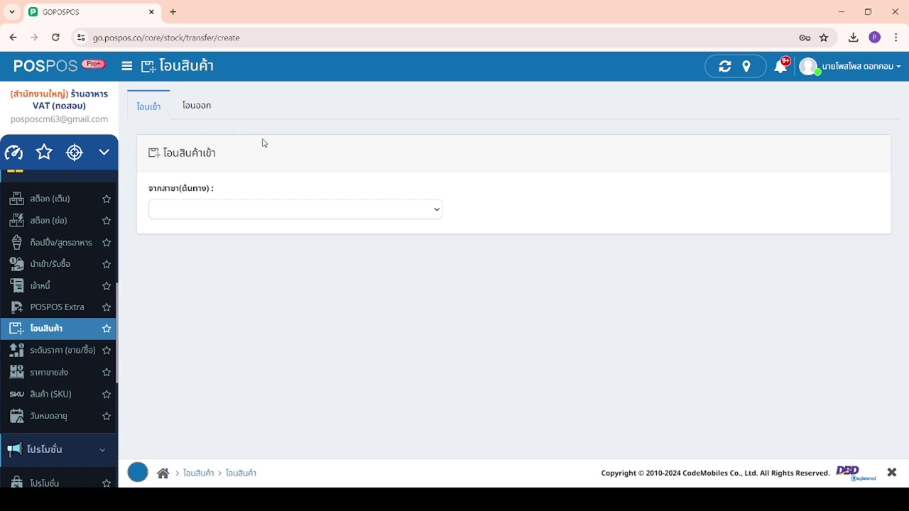
left_click(268, 228)
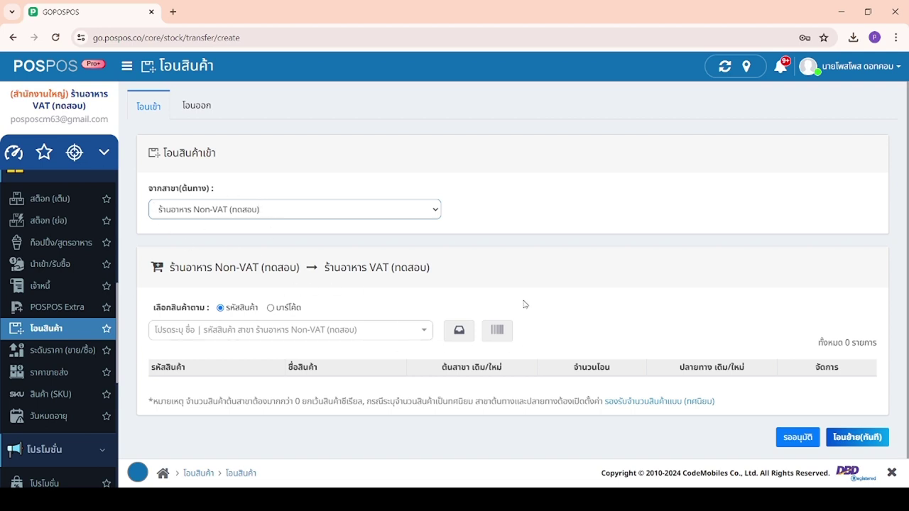
Add product PD65000029 ชามะนาวเย็น to the transfer by searching for 29, with a transfer quantity of 20.
left_click(359, 338)
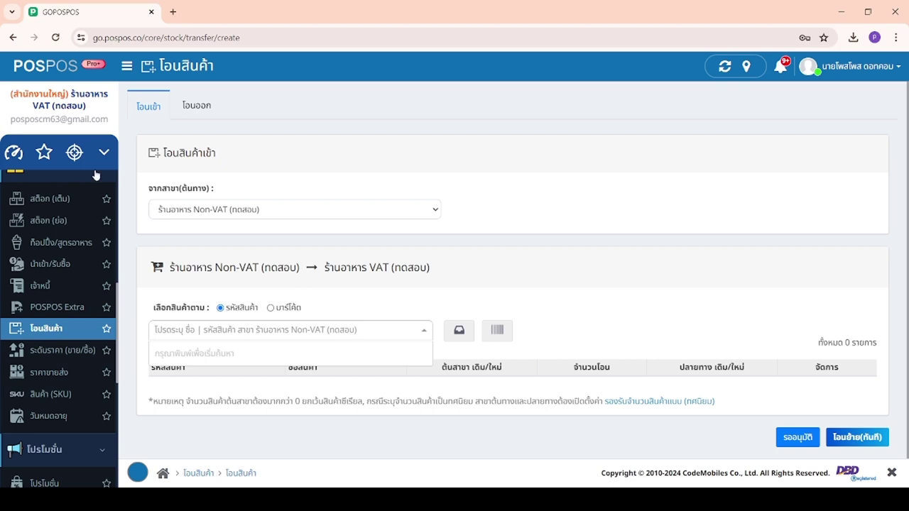
type("29")
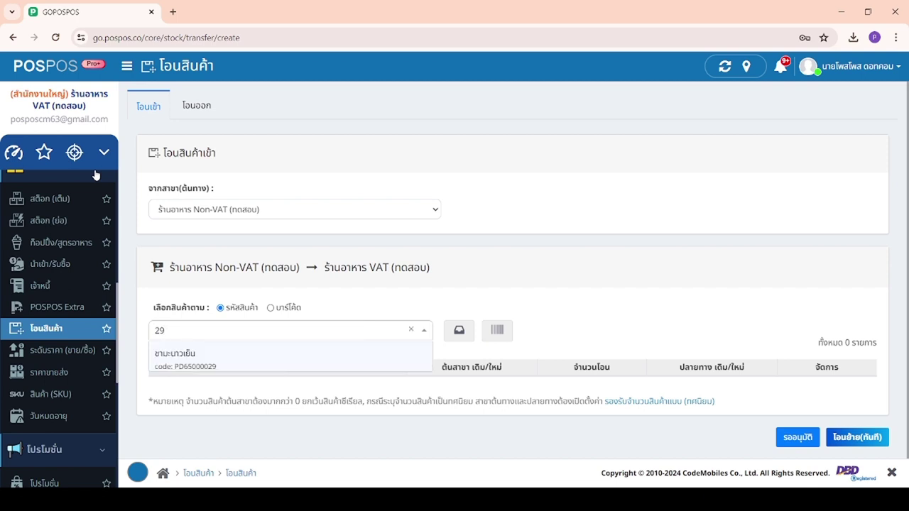
left_click(323, 358)
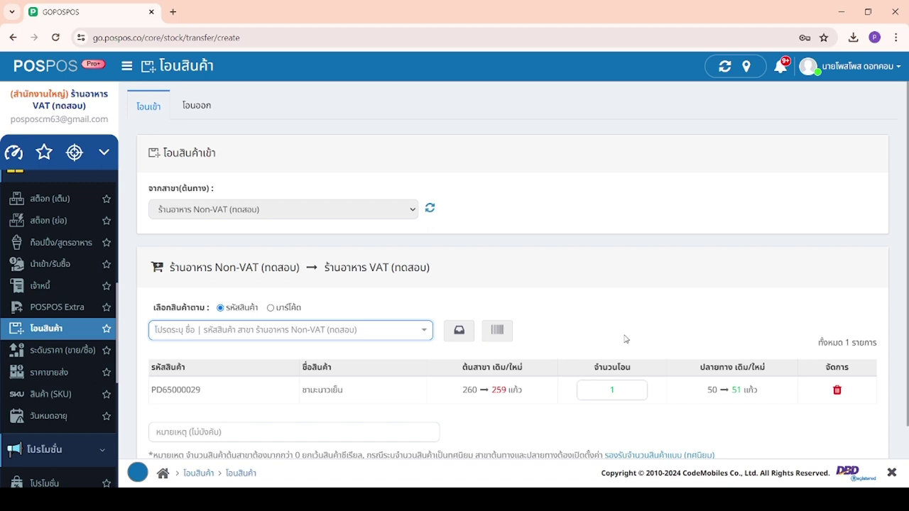
scroll(625, 338, "down", 1)
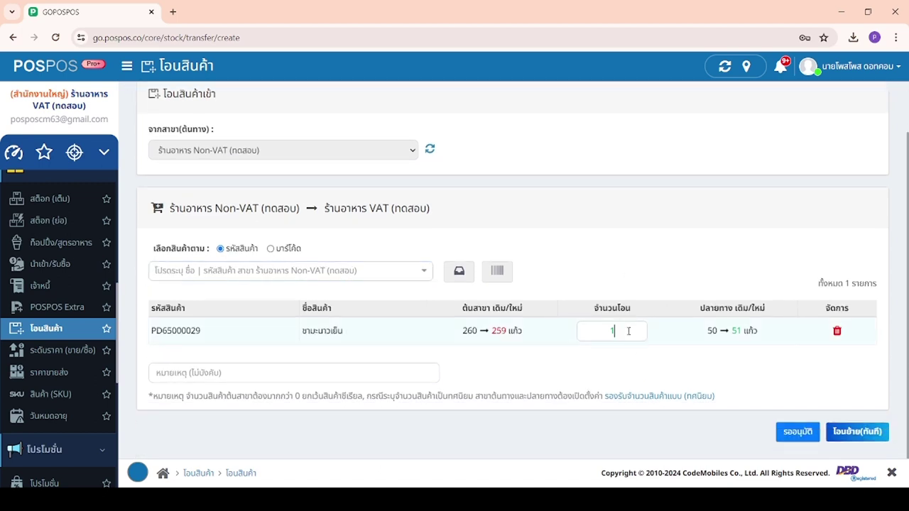
left_click(629, 334)
left_click(469, 321)
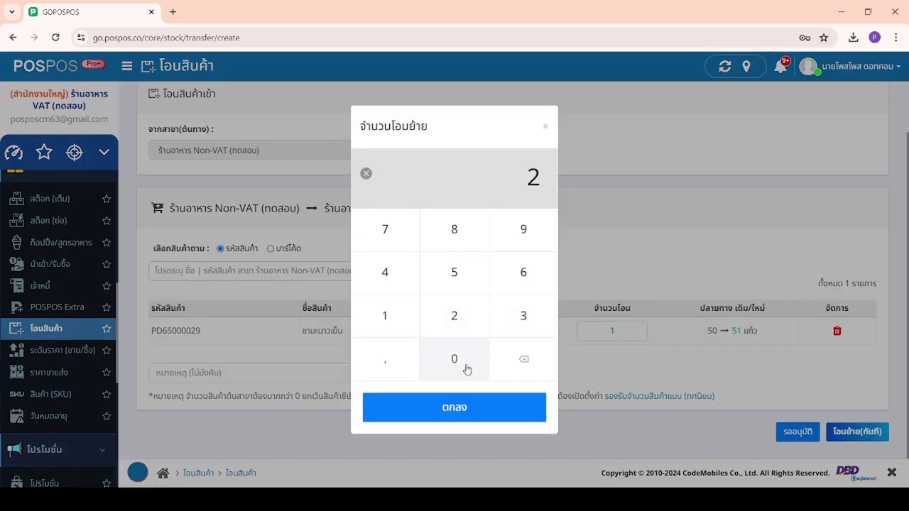
left_click(466, 366)
left_click(461, 407)
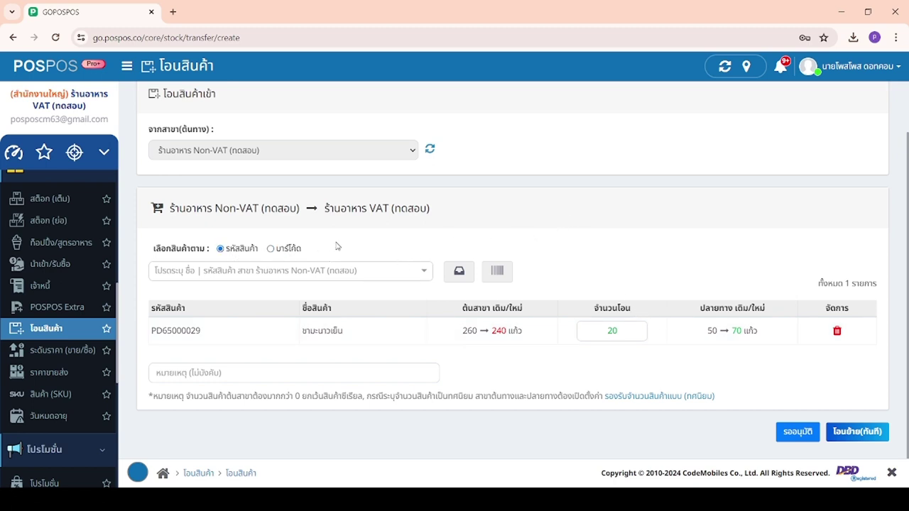
Submit the stock transfer as pending approval (รออนุมัติ).
left_click(497, 271)
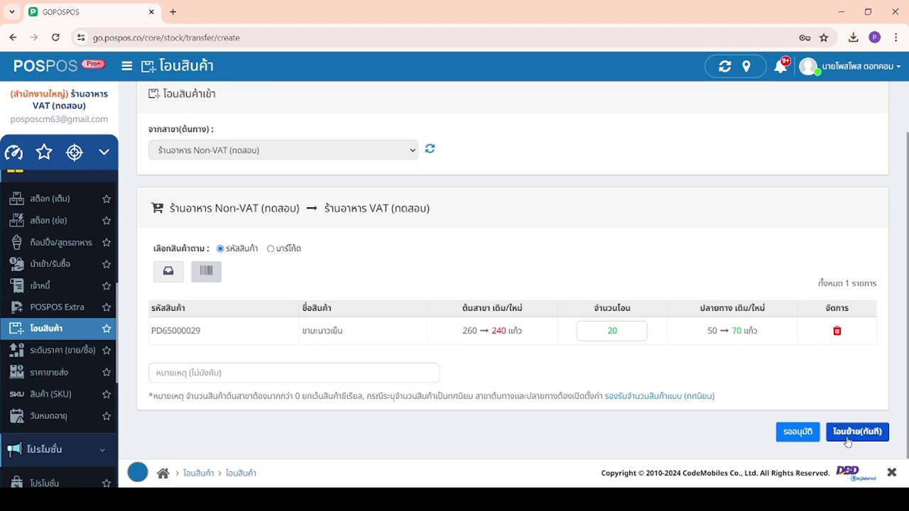
left_click(806, 436)
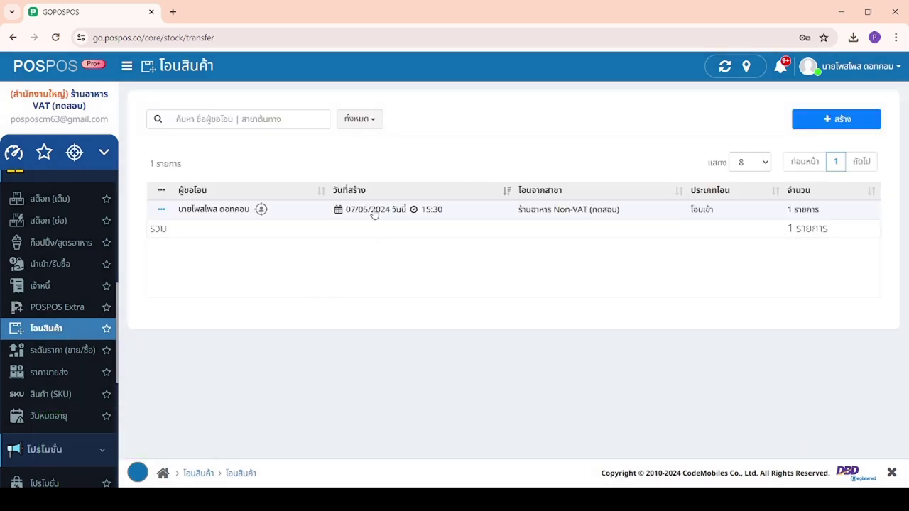
Open the pending transfer for editing to review its contents, and return to the transfer list.
left_click(304, 217)
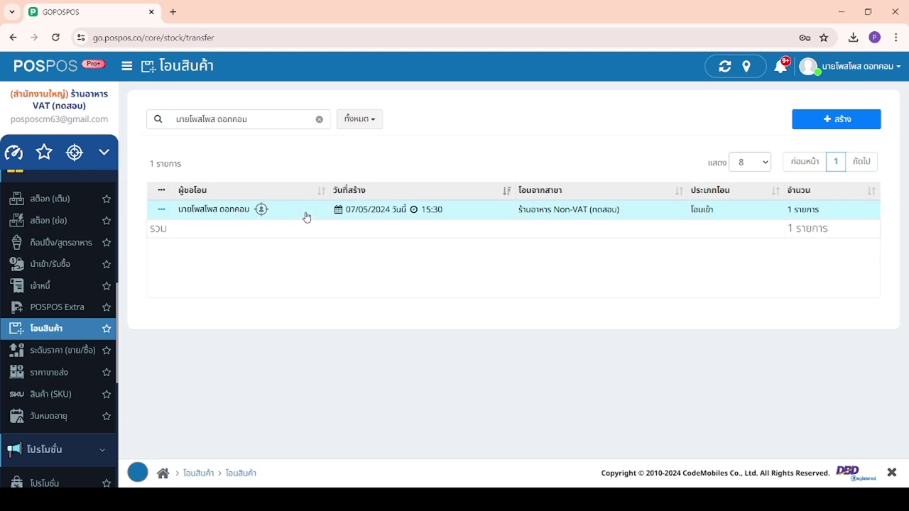
left_click(164, 211)
left_click(193, 247)
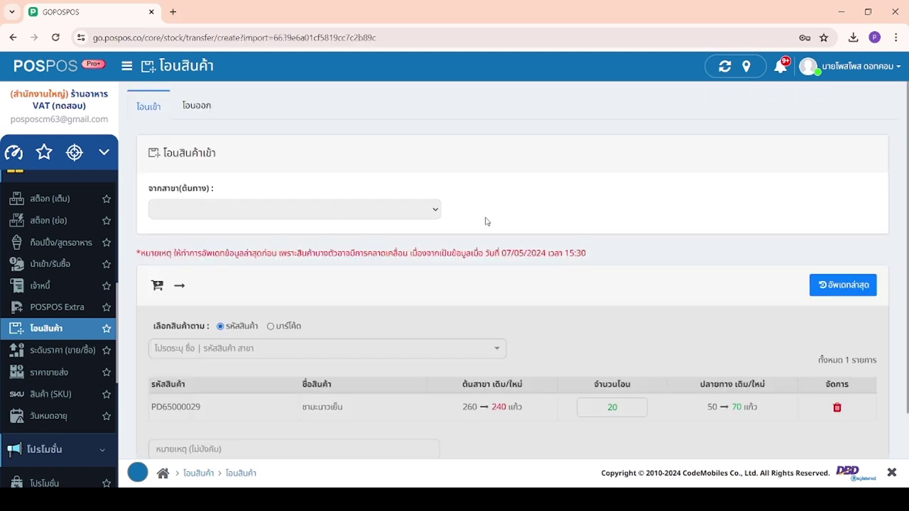
left_click(51, 334)
Approve the pending transfer from ร้านอาหาร Non-VAT (ทดสอบ) without specifying an expiry date.
left_click(160, 213)
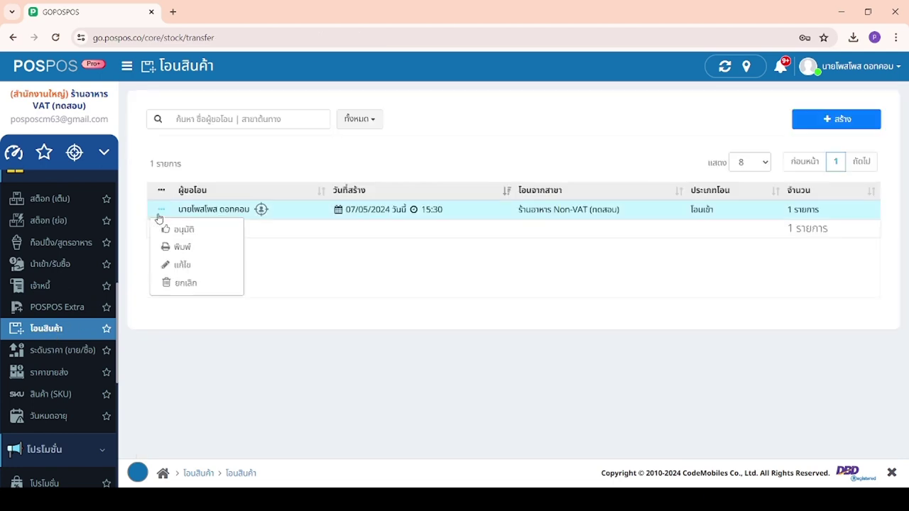
left_click(201, 231)
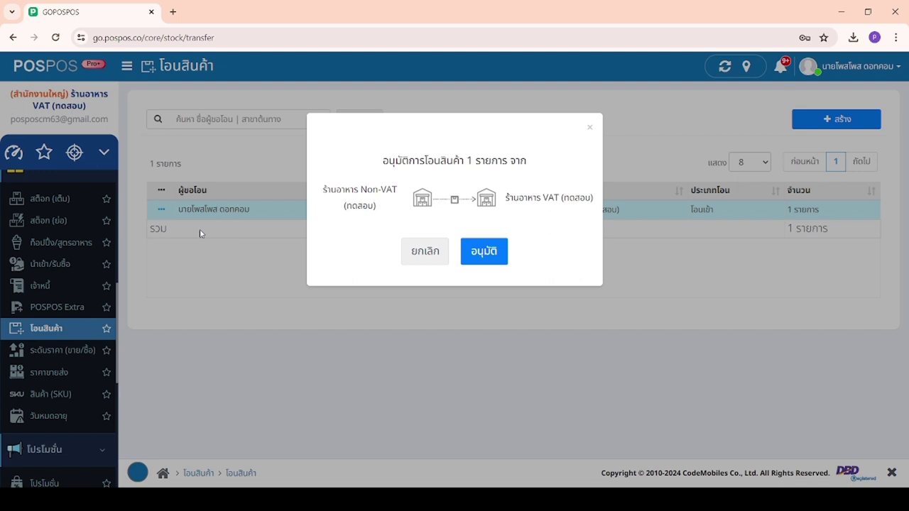
left_click(484, 253)
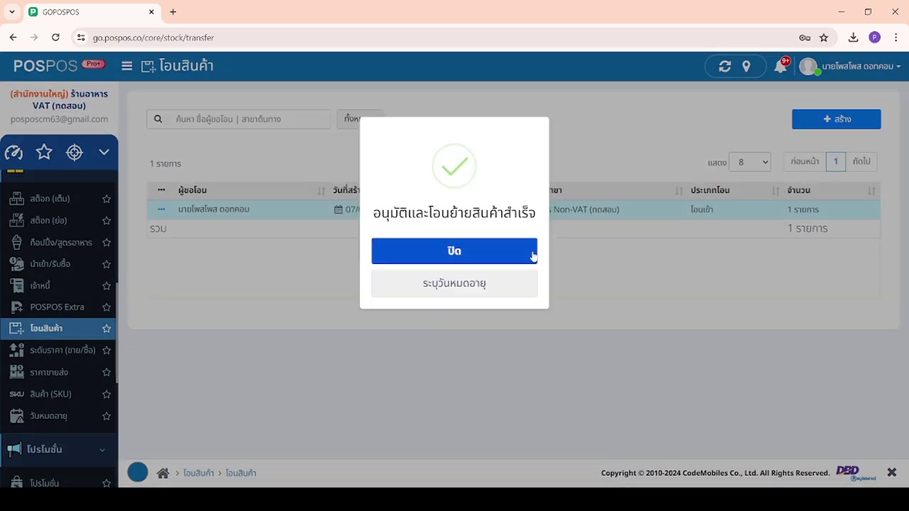
left_click(526, 259)
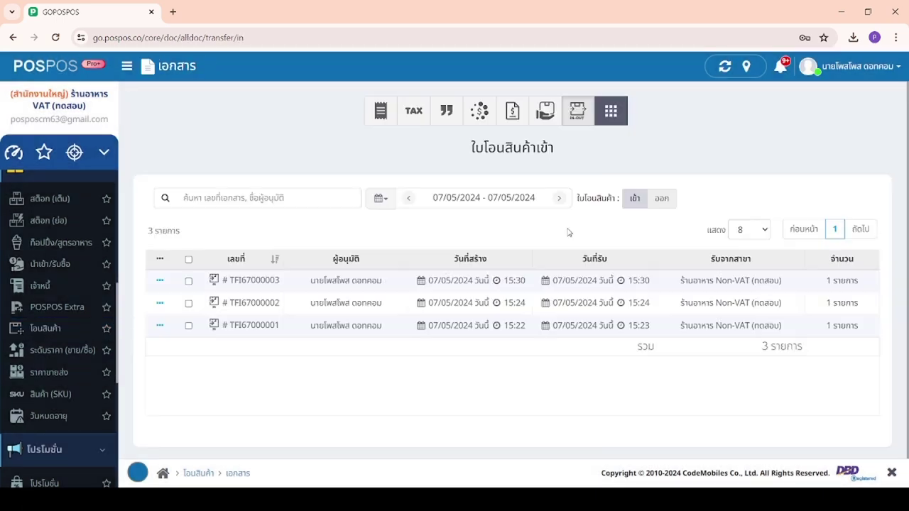
Check the list of pending transfers, and view the incoming stock transfer documents (ใบโอนสินค้าเข้า).
left_click(62, 332)
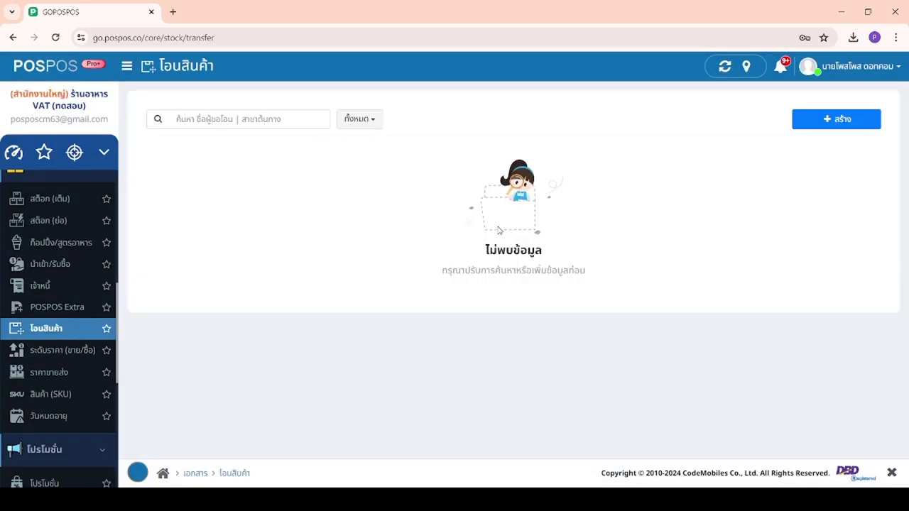
scroll(61, 302, "up", 4)
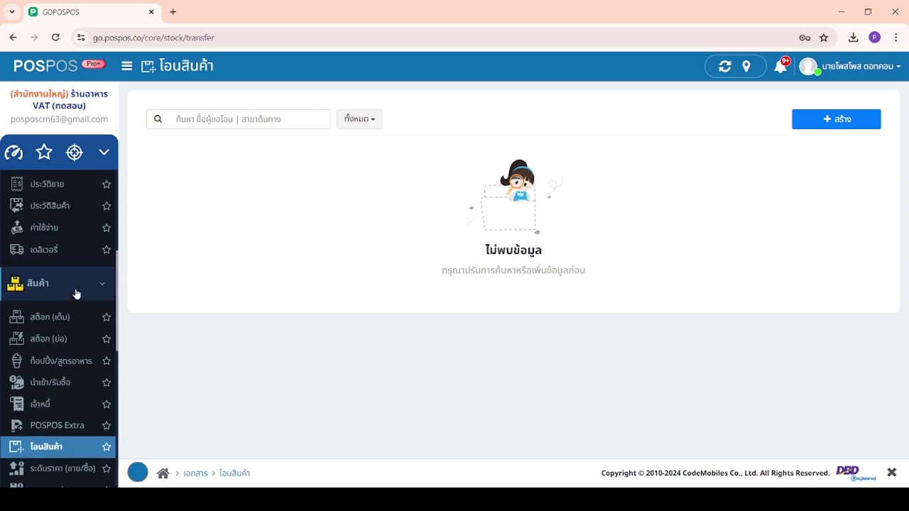
left_click(58, 284)
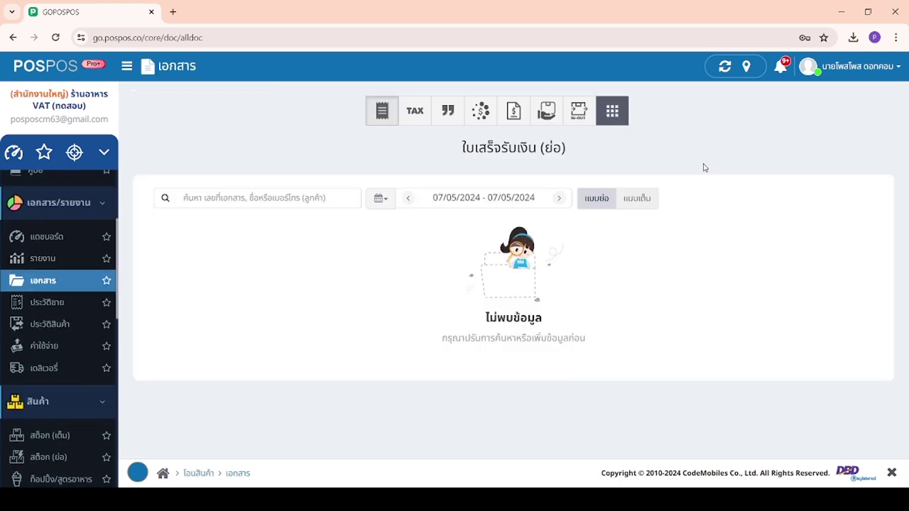
left_click(578, 112)
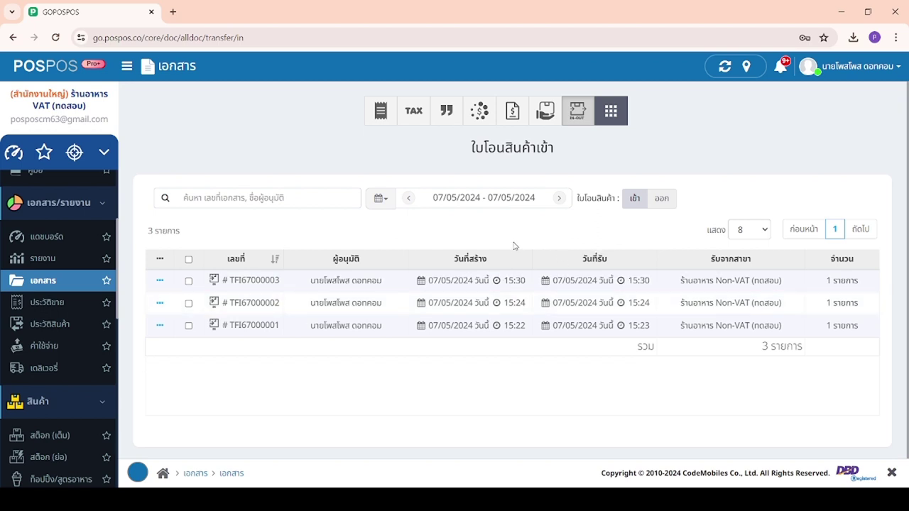
Check the quantity of PD65000029 ชามะนาวเย็น in the full stock list and its product details.
left_click(49, 435)
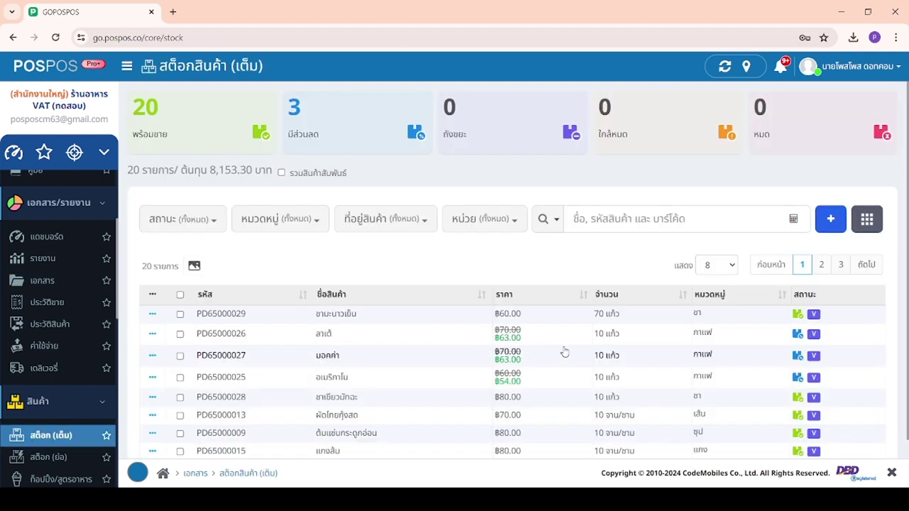
left_click(598, 319)
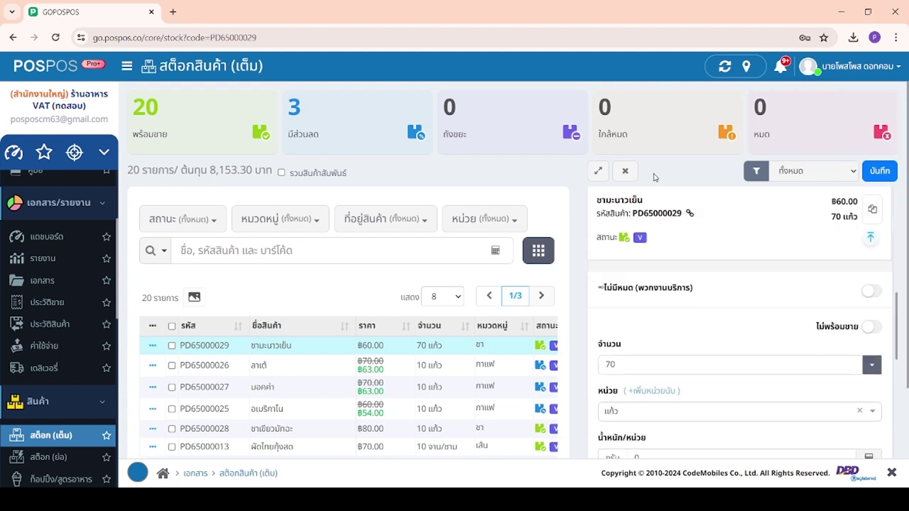
left_click(625, 171)
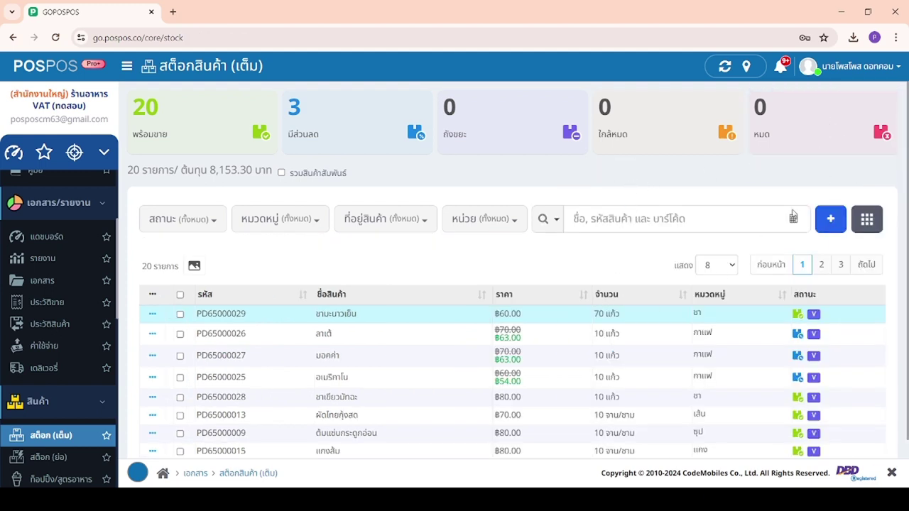
Open the stock history of PD65000029 ชามะนาวเย็น and examine its latest incoming transfer entry.
left_click(152, 315)
left_click(211, 352)
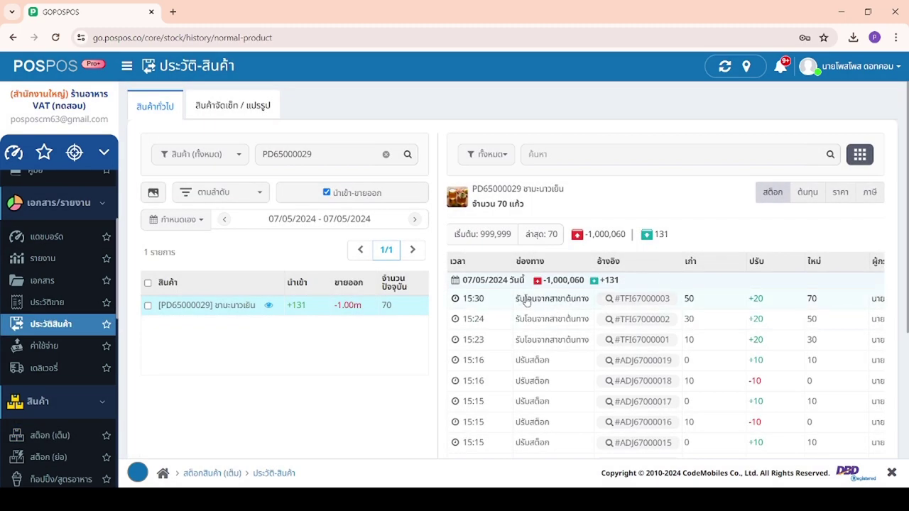
left_click_drag(516, 301, 589, 303)
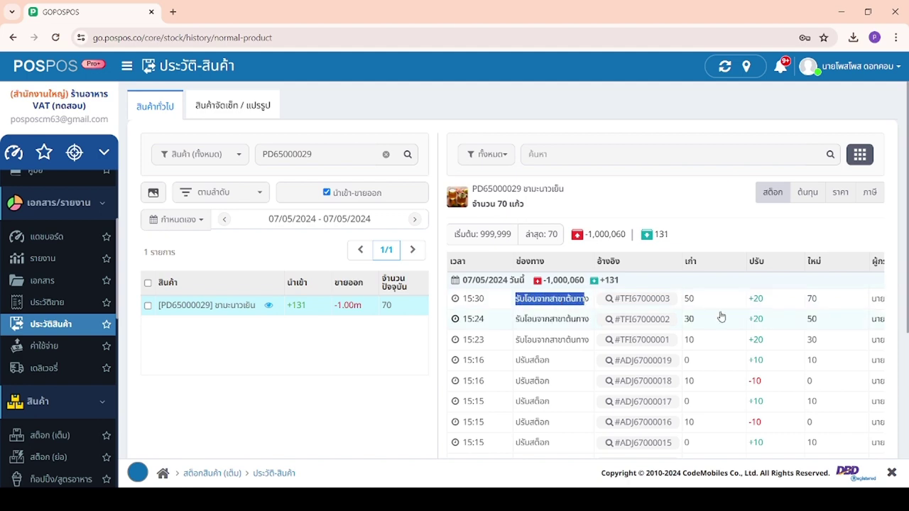
Switch to the branch ร้านอาหาร Non-VAT (ทดสอบ) and show its full stock list.
left_click(746, 66)
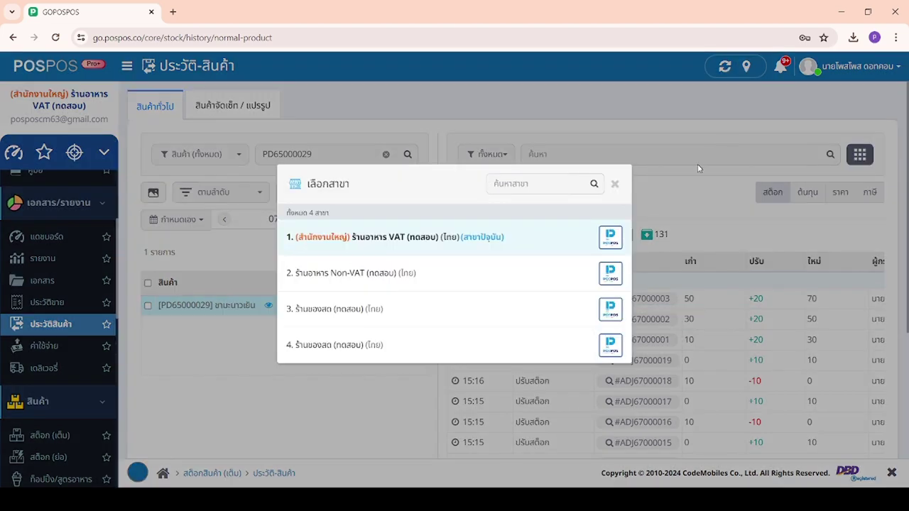
left_click(497, 281)
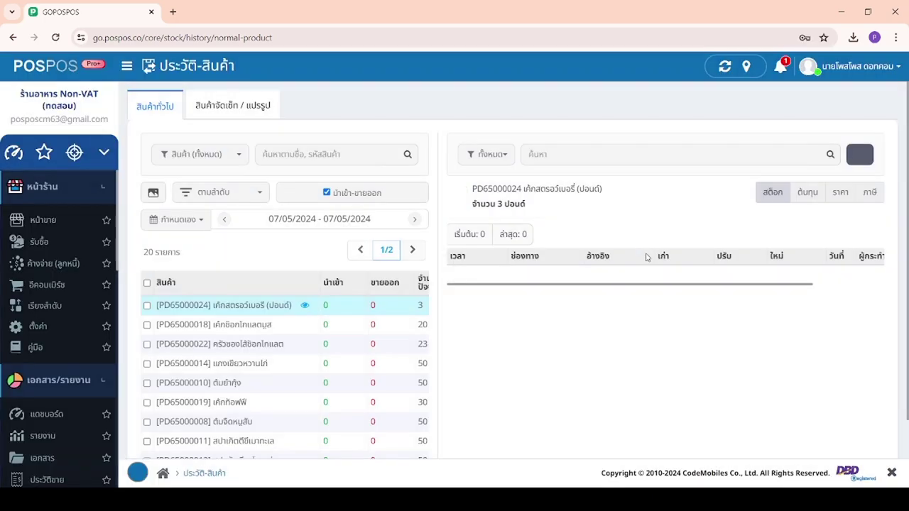
scroll(40, 316, "down", 1)
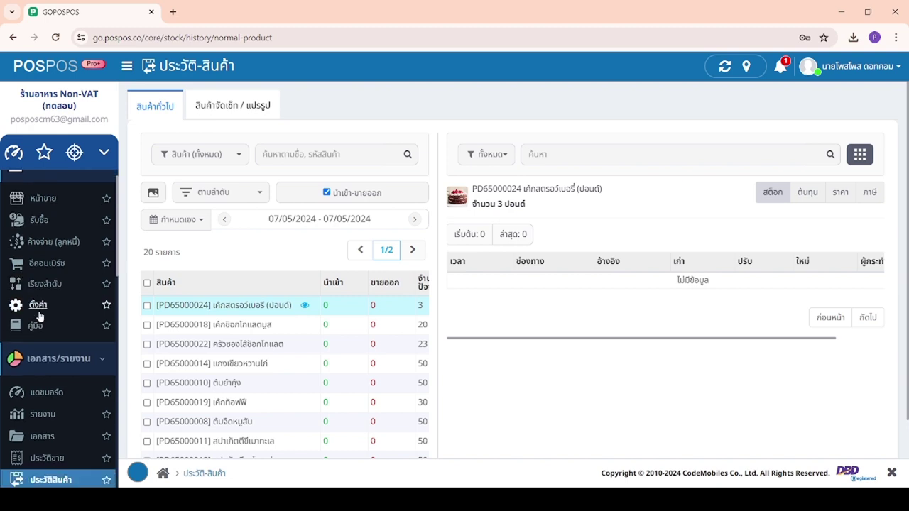
scroll(40, 316, "down", 8)
left_click(50, 335)
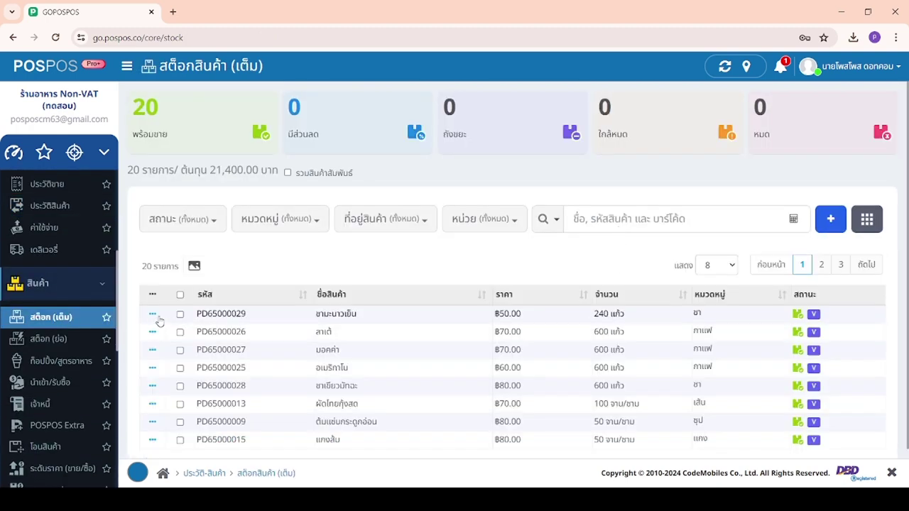
Open the stock history of PD65000029 ชามะนาวเย็น and follow its latest outgoing transfer entry to document TFO67000003.
left_click(152, 314)
left_click(203, 350)
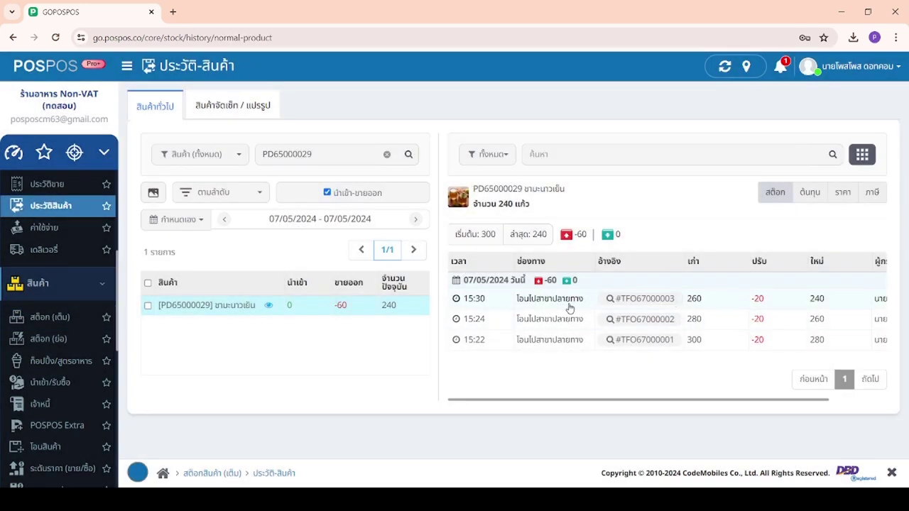
left_click(617, 302)
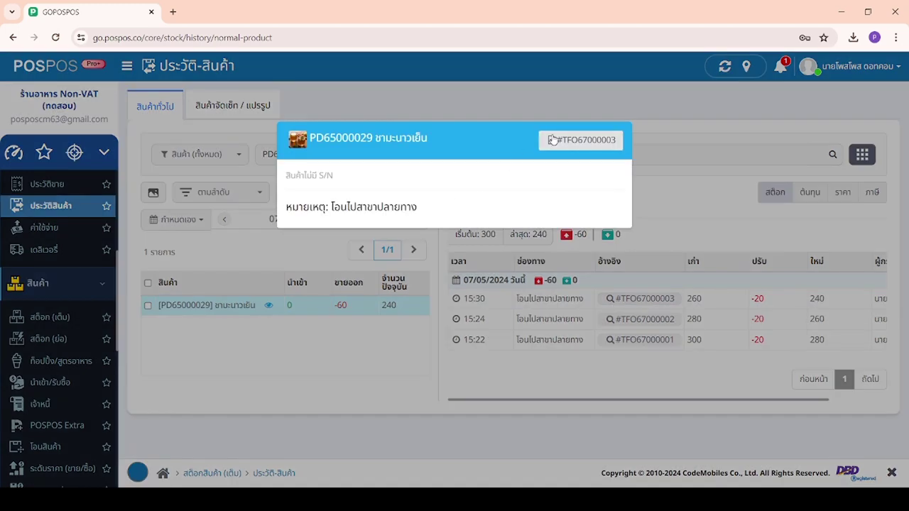
left_click(565, 142)
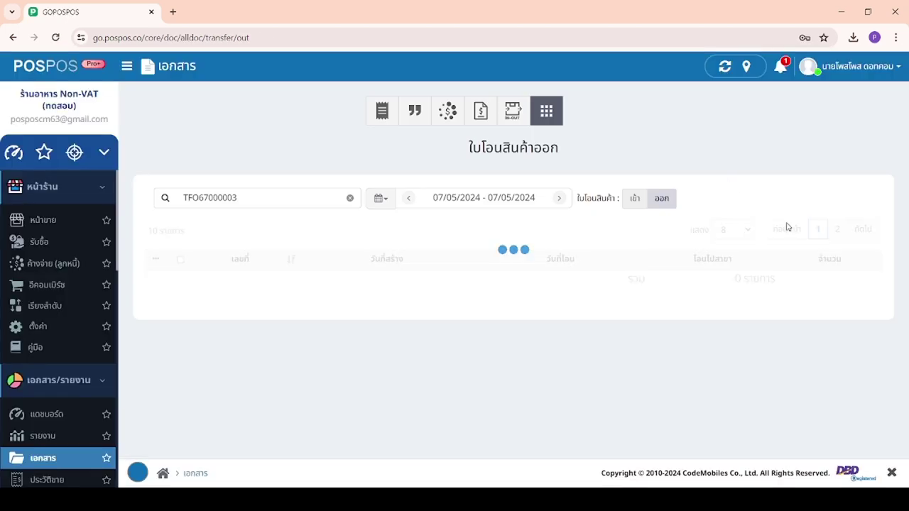
Preview the outgoing transfer document TFO67000003, examine its branches, product and total quantity, and close the preview.
left_click(160, 280)
left_click(166, 300)
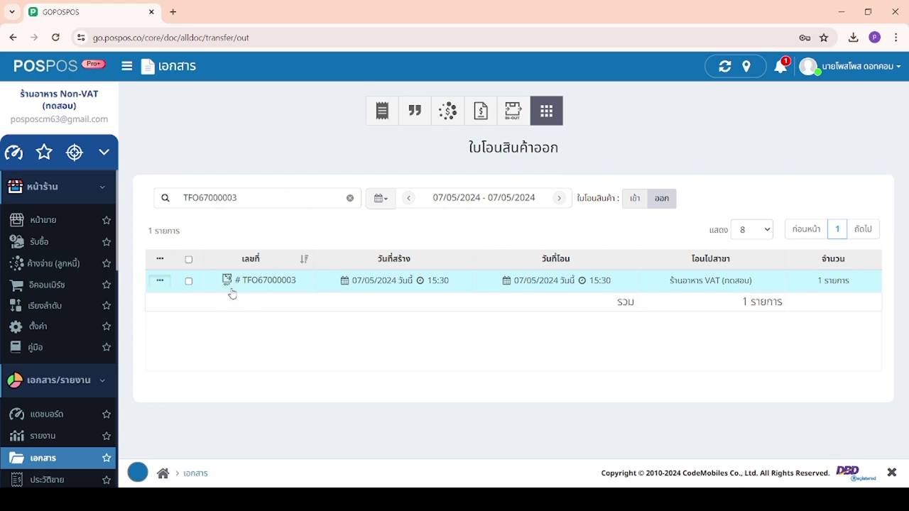
scroll(615, 284, "down", 2)
double_click(614, 282)
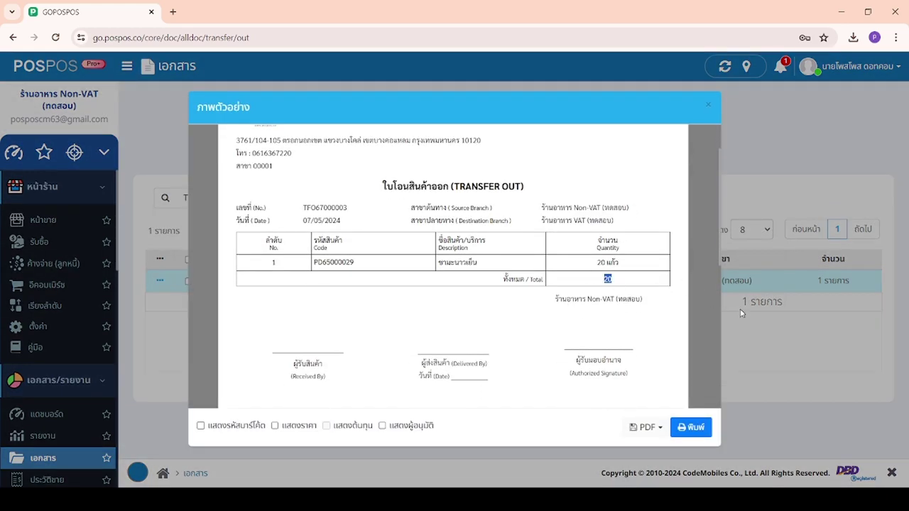
left_click(802, 362)
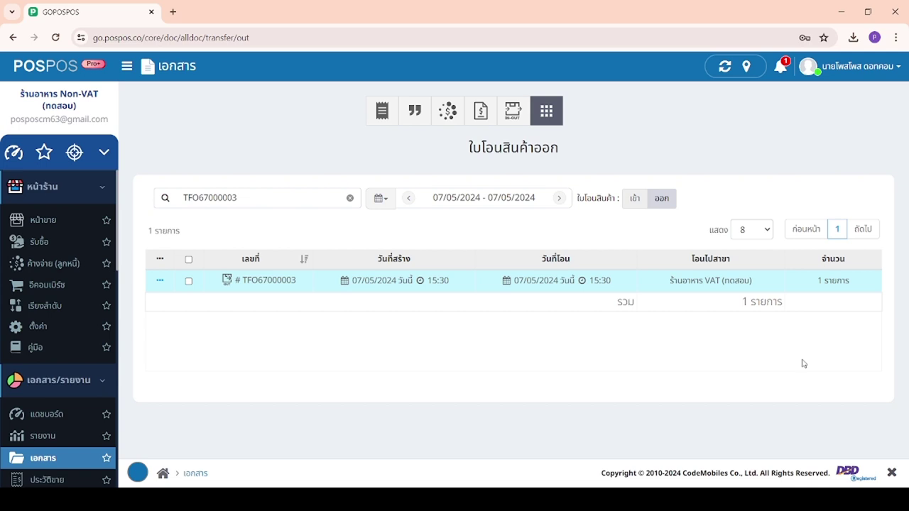
left_click(161, 281)
left_click(488, 382)
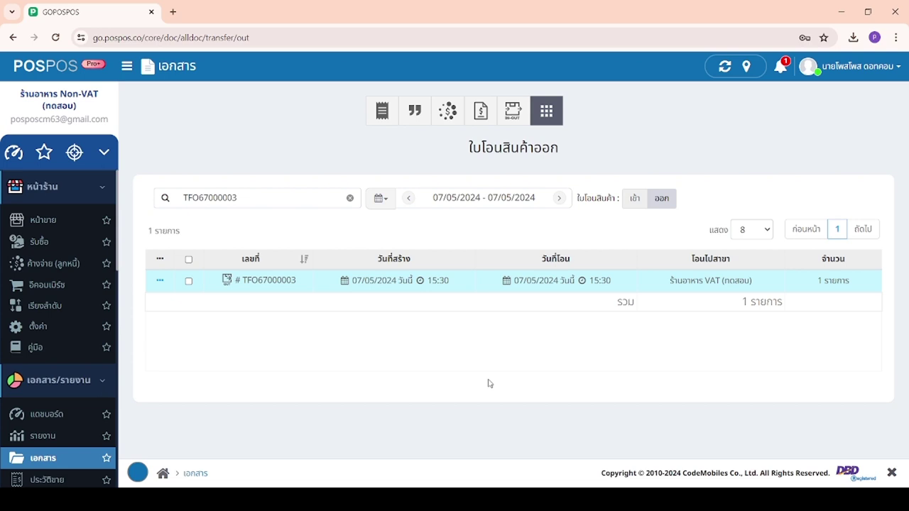